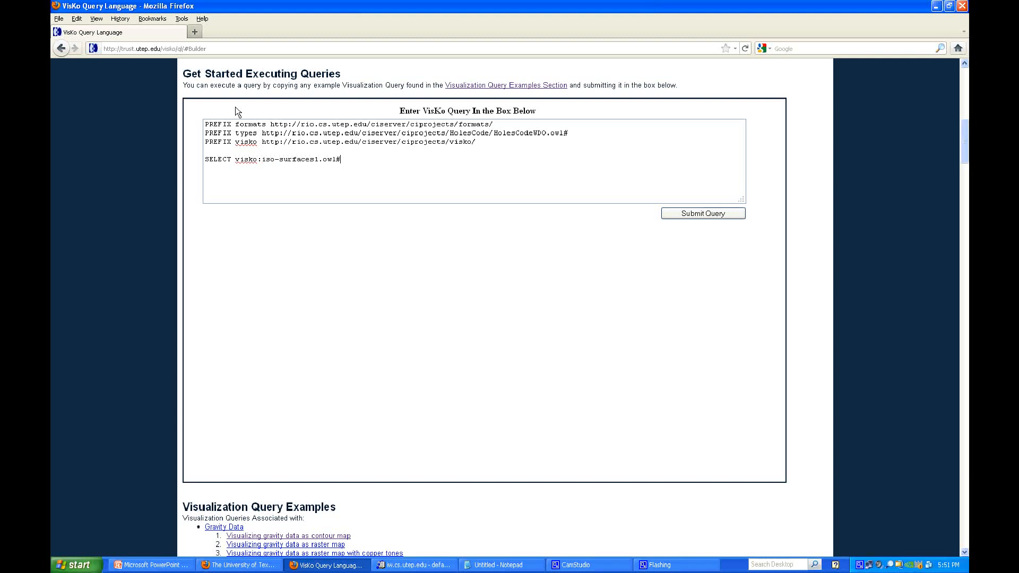
Complete the SELECT clause as visko:iso-surfaces1.owl#iso-surfaces1 IN-VIEWER visko:mozilla-firefox1.owl#mozilla-firefox1.
text(urfaces1 IN-VIEWER visko:mozilla-fir)
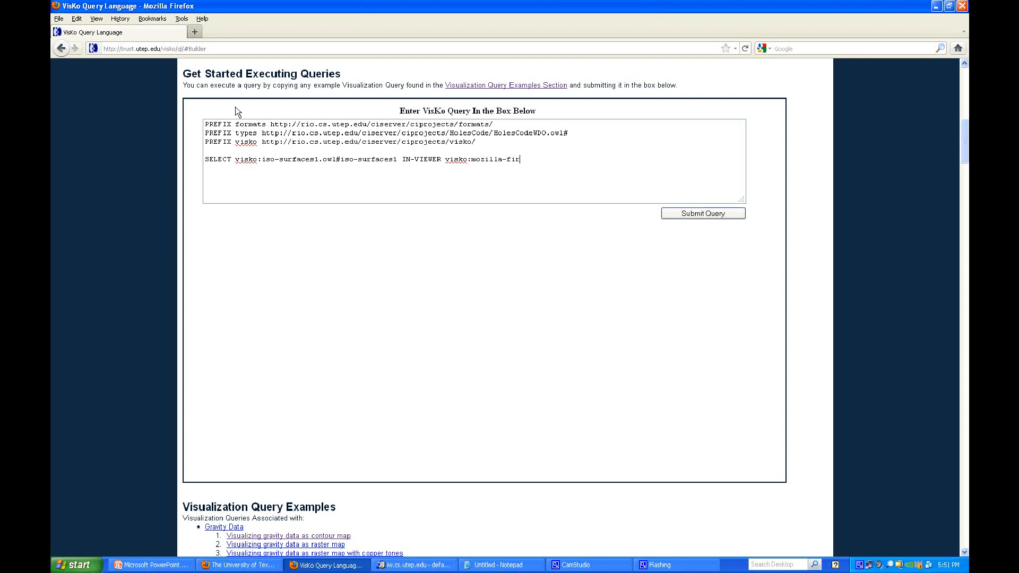
text(efox1.owl#mozilla-firefox1)
key(Return)
text(FROM)
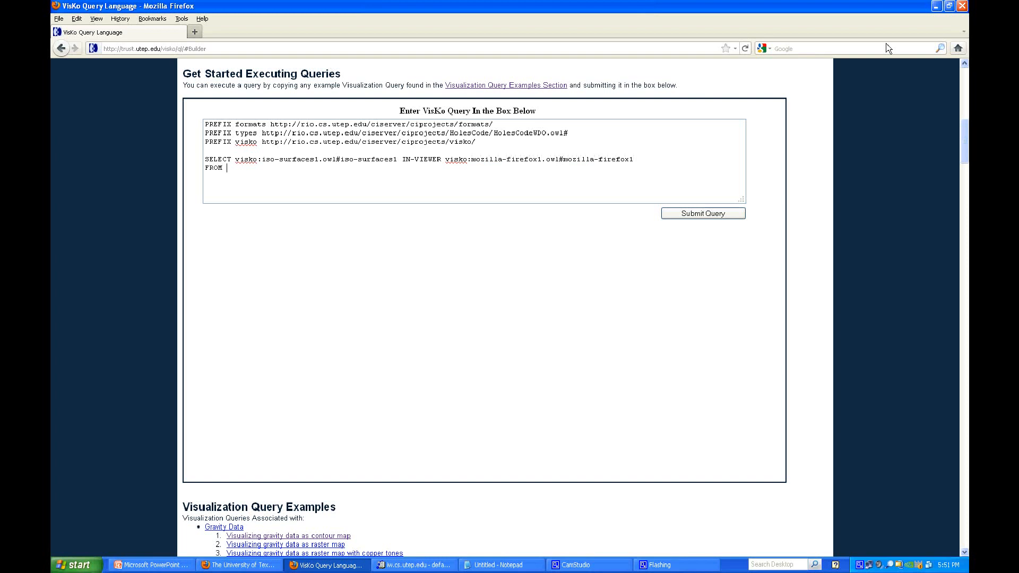
key(alt+Tab)
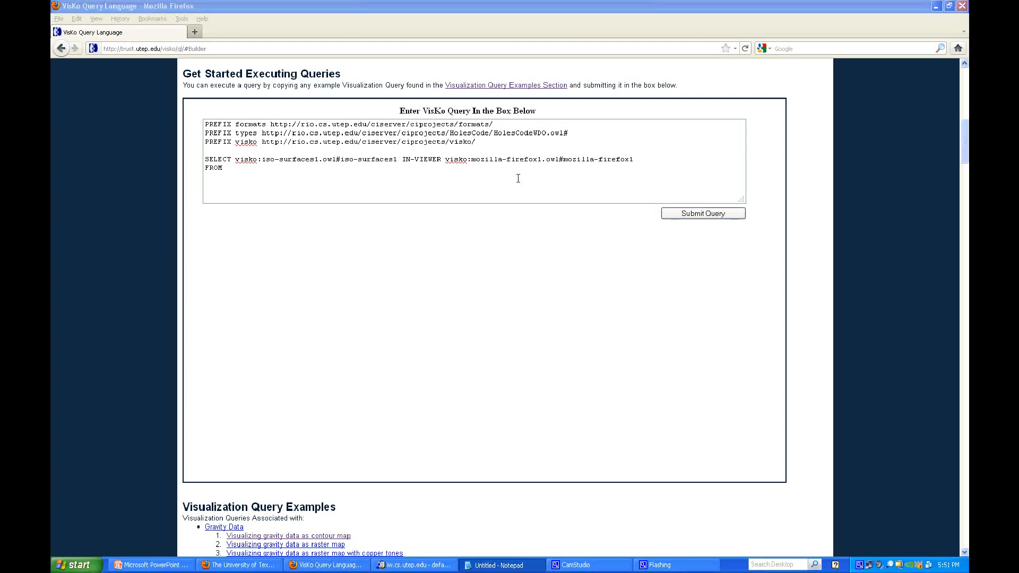
key(alt+Tab)
key(ctrl+v)
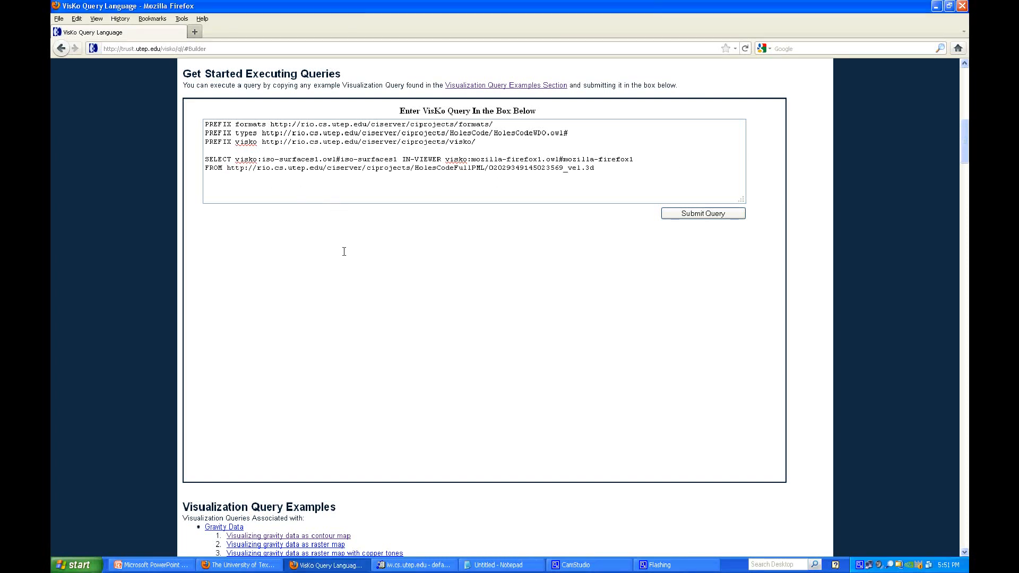
Add FORMAT formats:BINARYFLOATARRAY.owl#BINARYFLOATARRAY and TYPE types:d2 to the query, and submit it.
text(FORMAT formats:BINARYFLOATARRAY.owl)
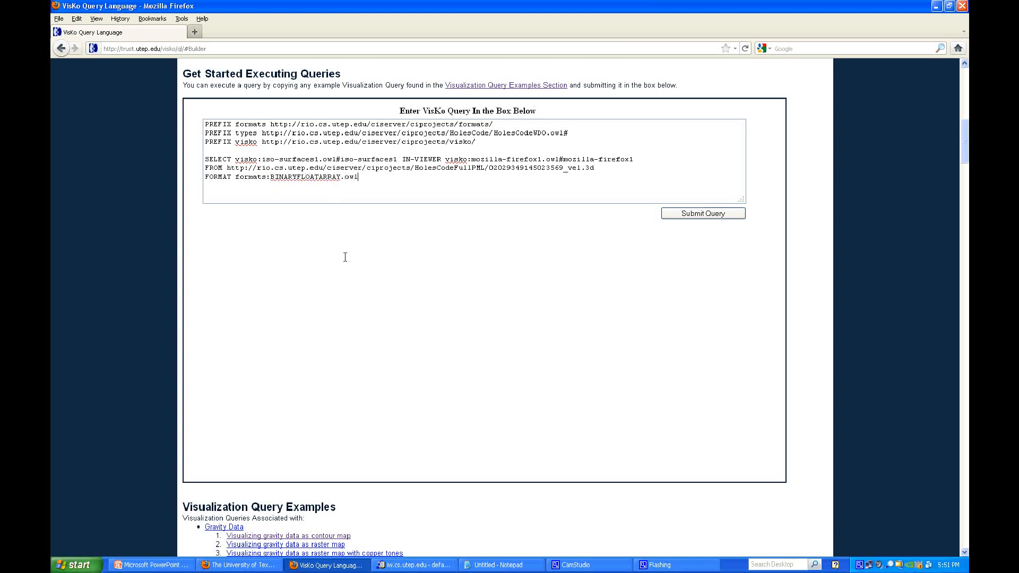
text(#BINARYFLOATARRAY)
key(Return)
text(TYPE types:d2)
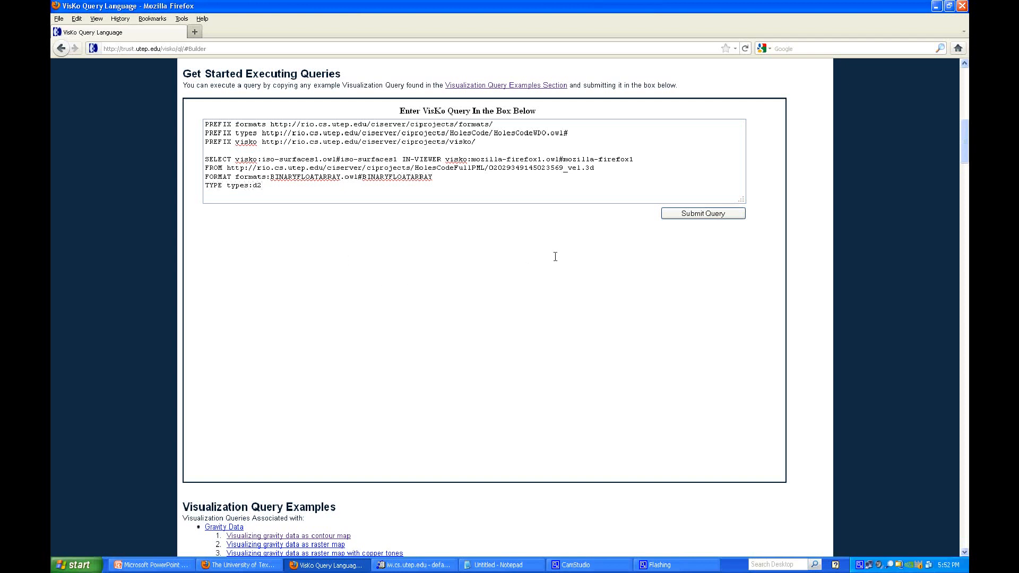
click(688, 213)
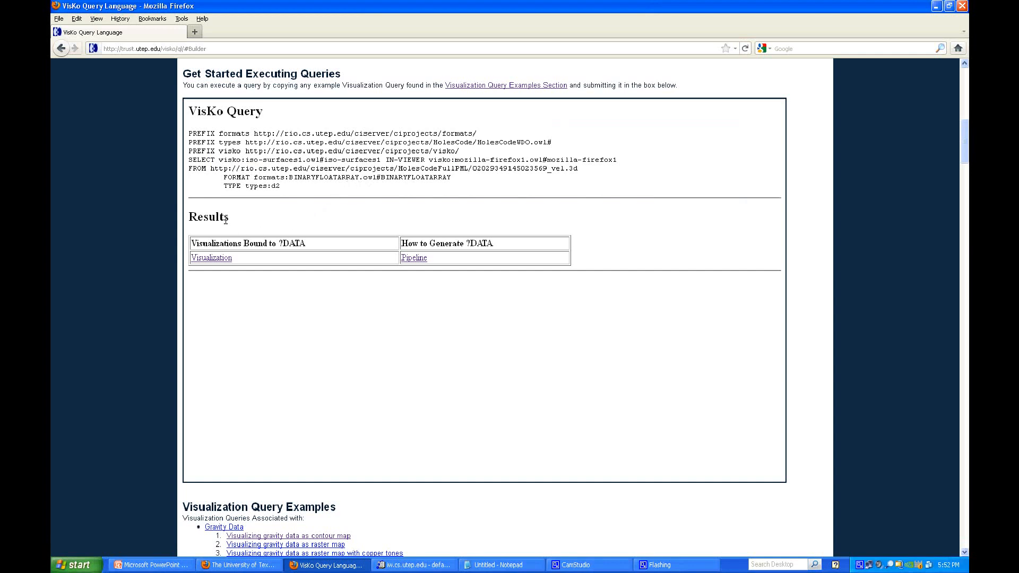
View the isosurface visualization generated by the query and return to the query results.
click(216, 258)
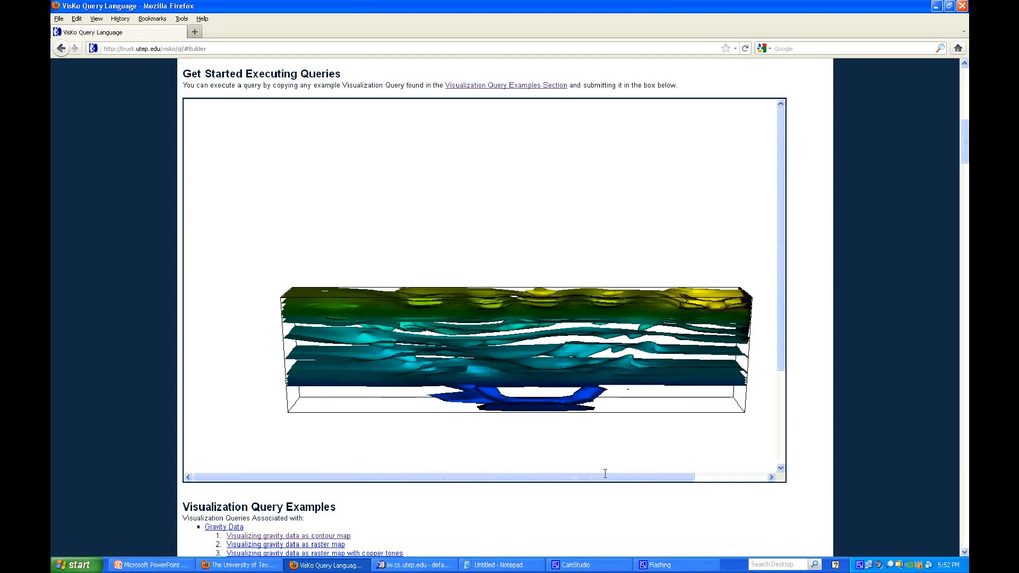
drag(781, 236, 782, 275)
drag(531, 477, 574, 476)
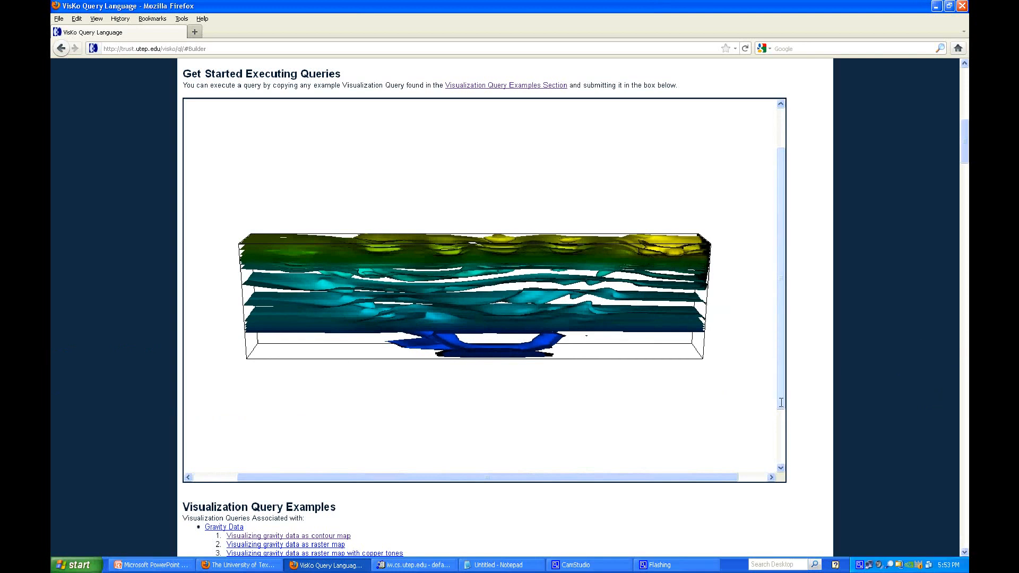
drag(781, 402, 779, 133)
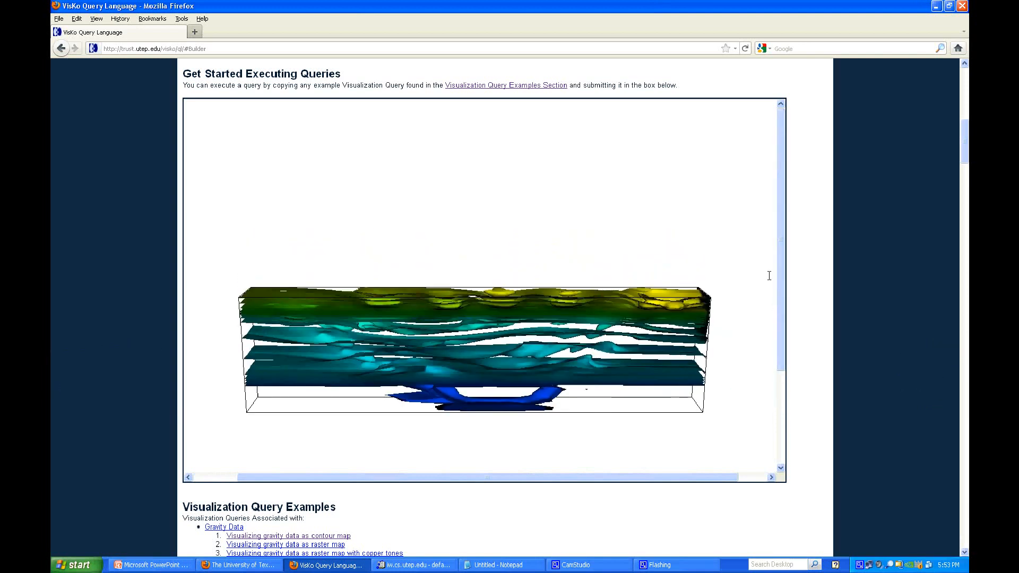
right_click(773, 102)
click(780, 105)
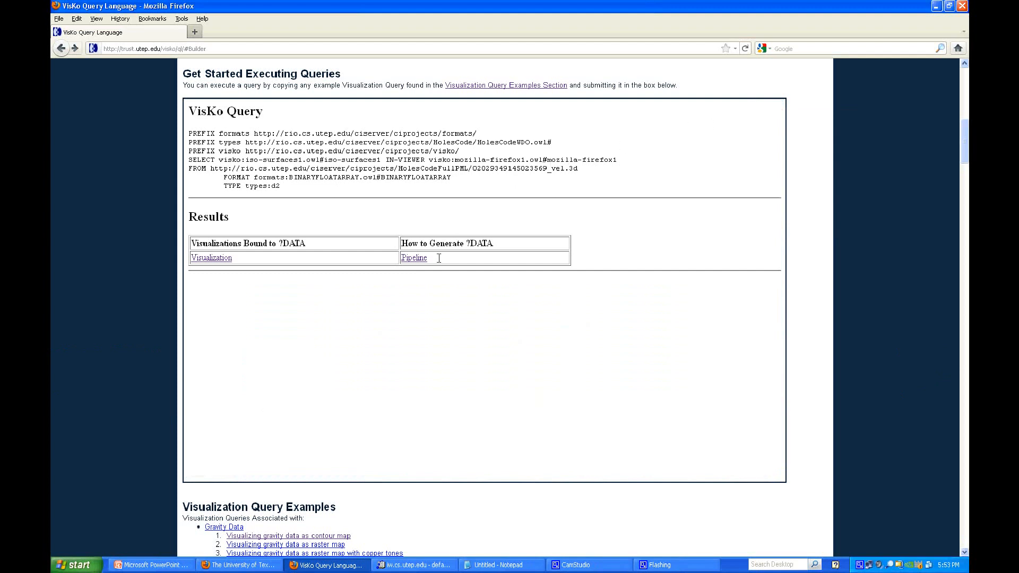
Examine the isosurface query's pipeline and the vtkContourFilterService definition, then go back to the pipeline.
click(414, 258)
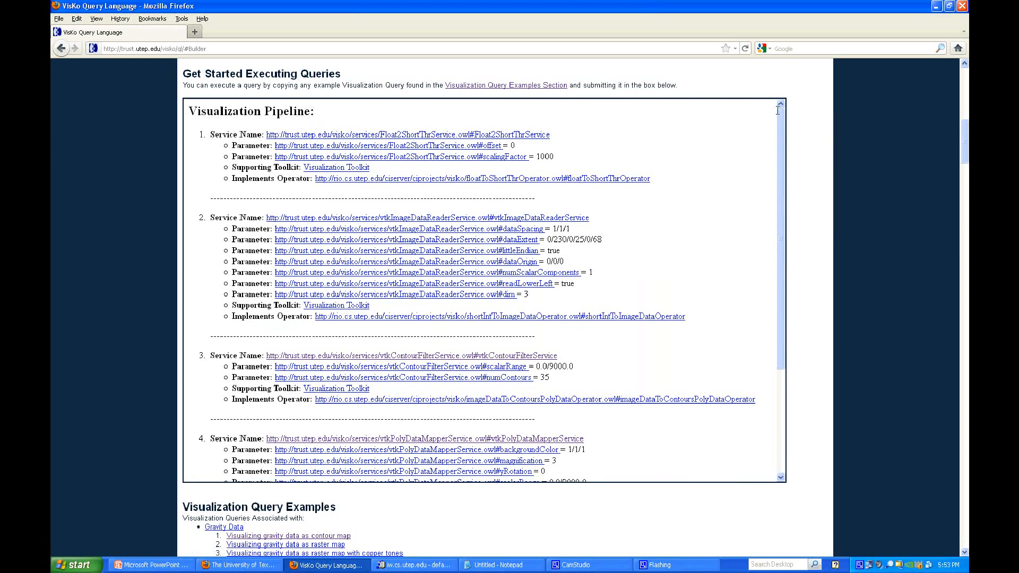
drag(777, 110, 767, 183)
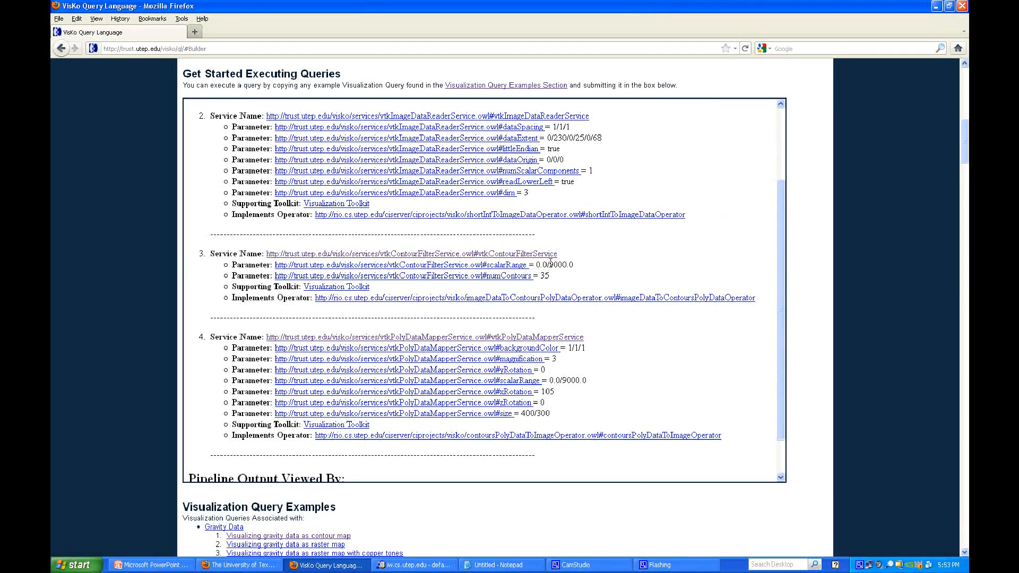
click(514, 253)
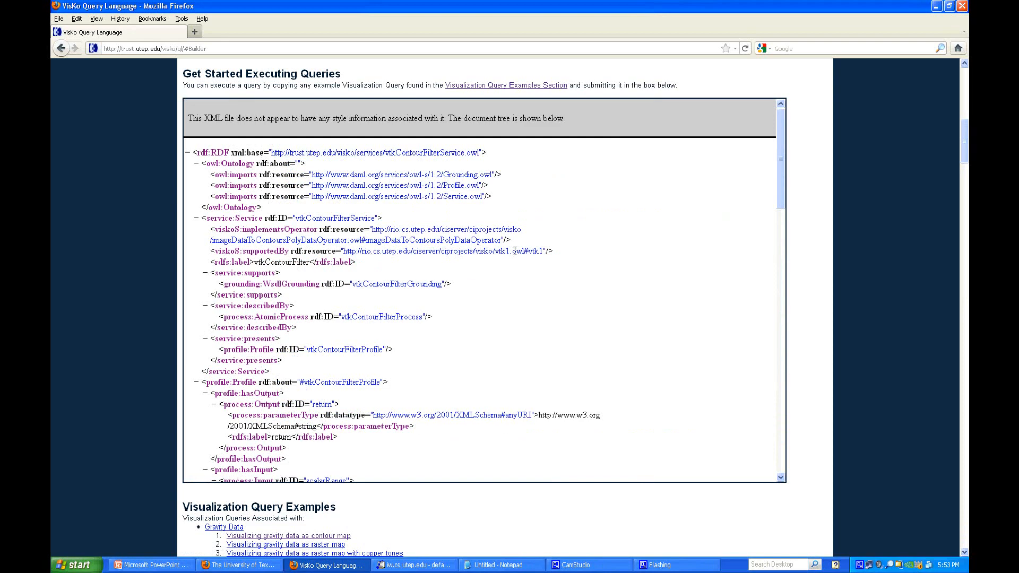
drag(779, 122, 784, 382)
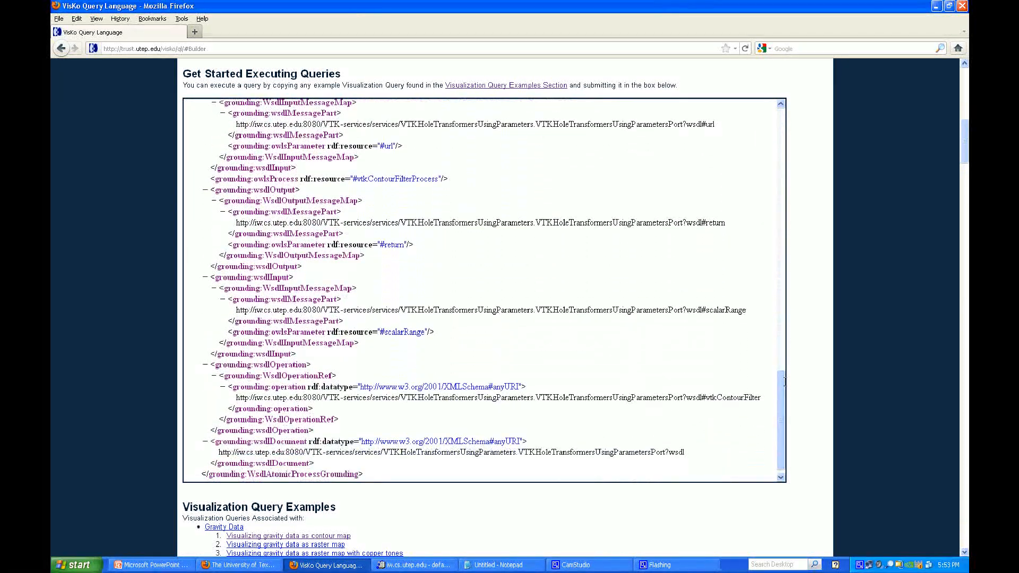
right_click(741, 167)
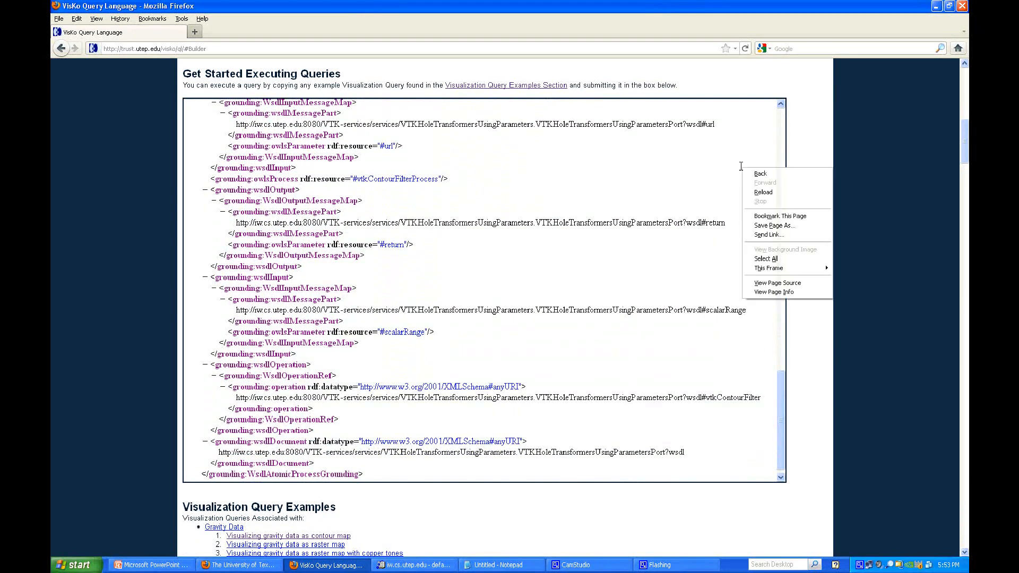
click(747, 170)
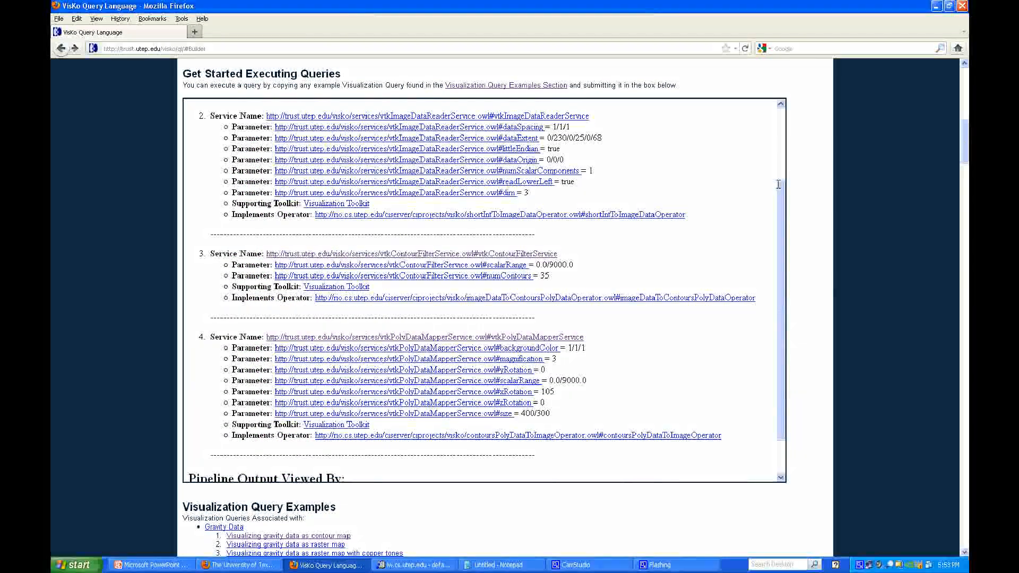
Examine the browser-image-viewer1 definition listed under the pipeline output, then return to the query results.
scroll(758, 183, down, 2)
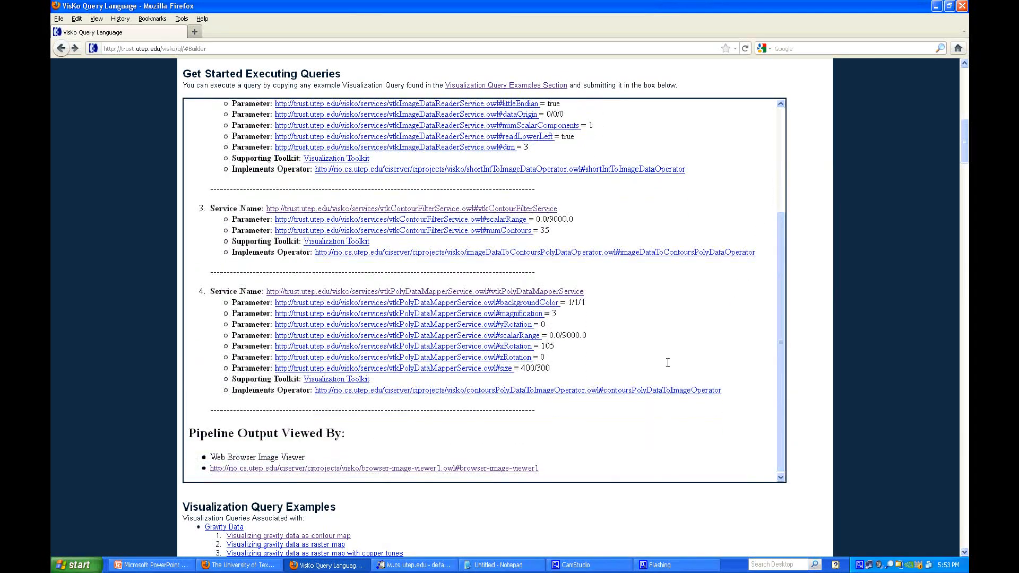
click(299, 468)
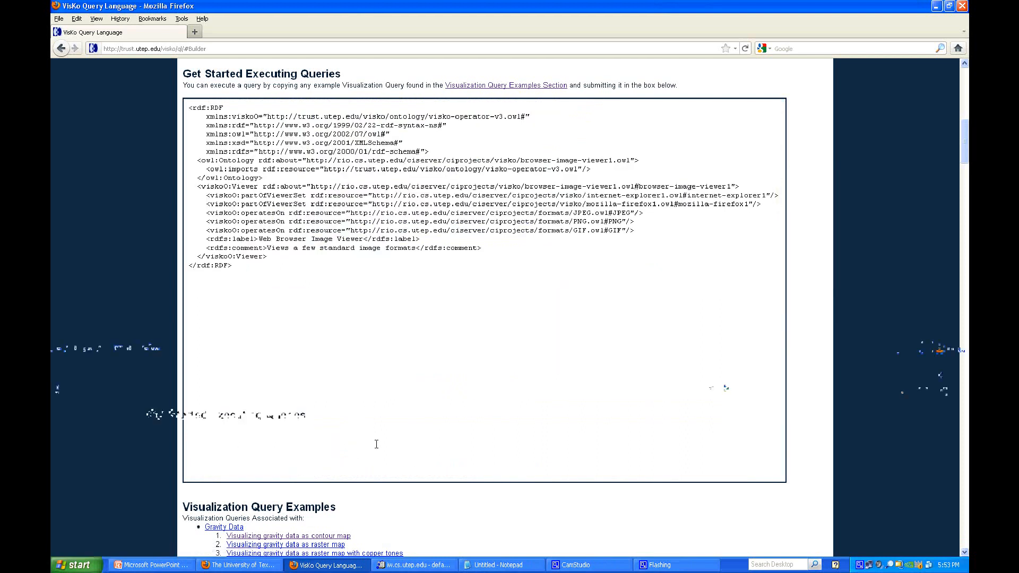
right_click(759, 110)
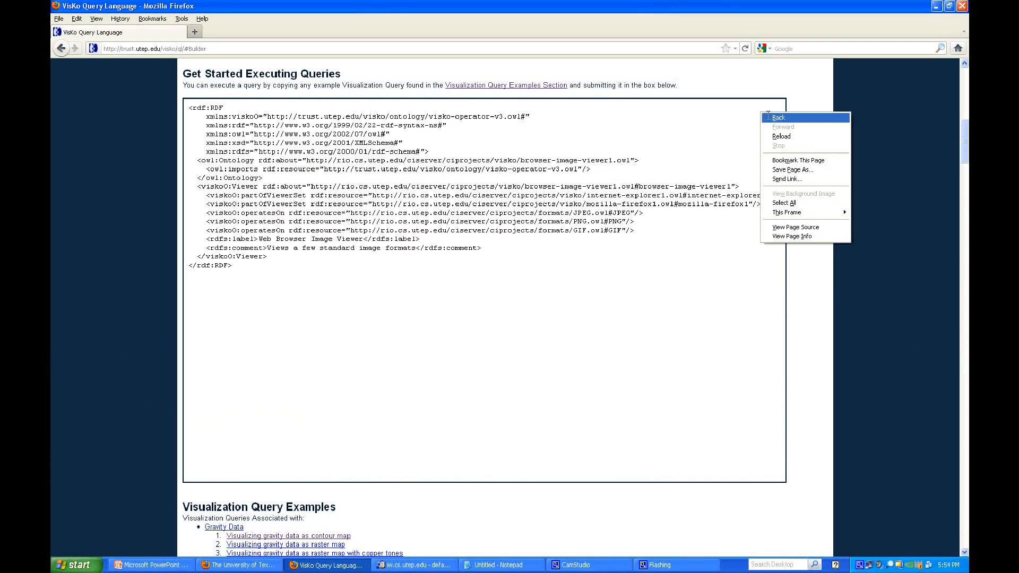
click(778, 116)
scroll(774, 148, up, 5)
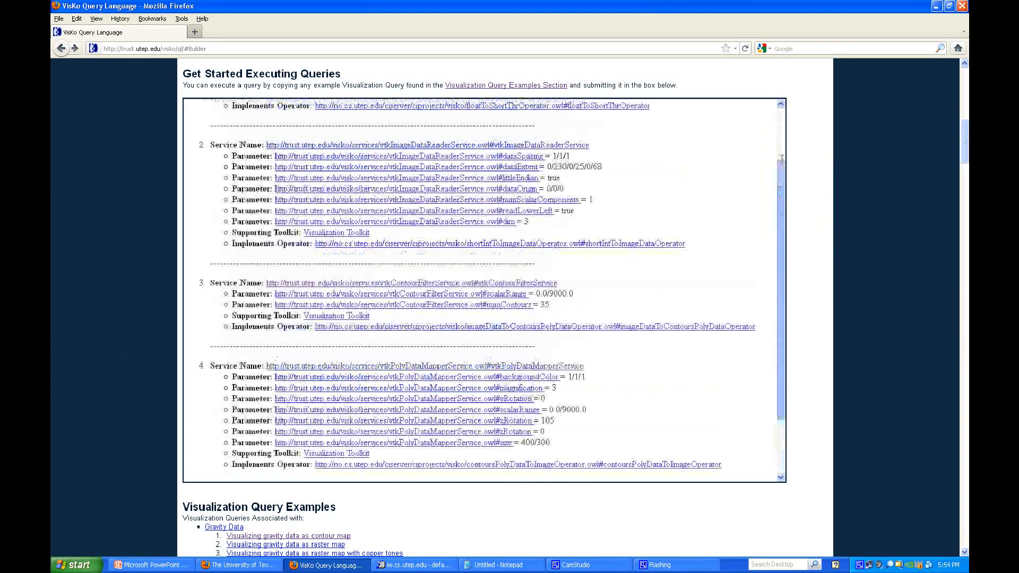
right_click(757, 109)
click(776, 116)
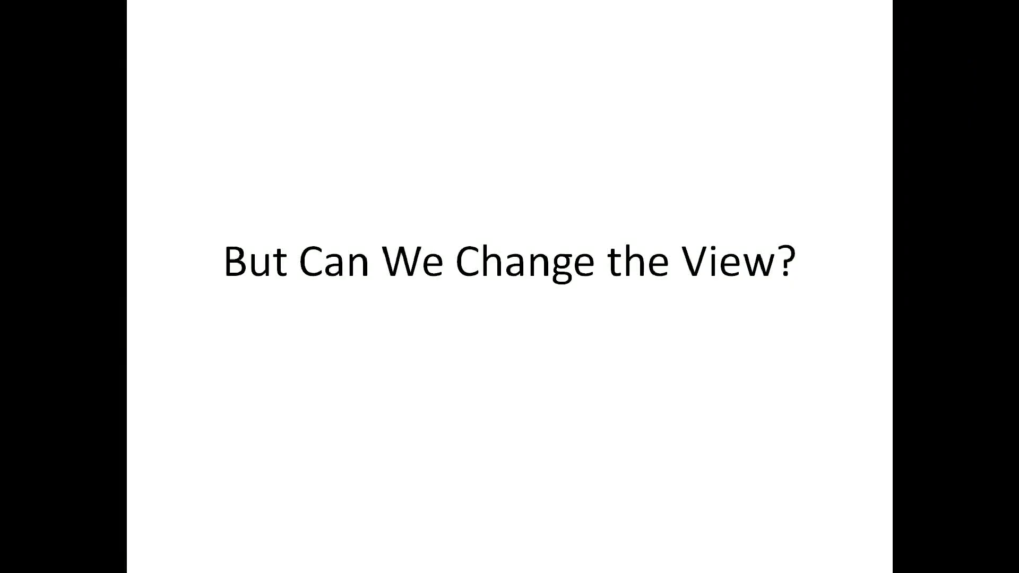
key(Right)
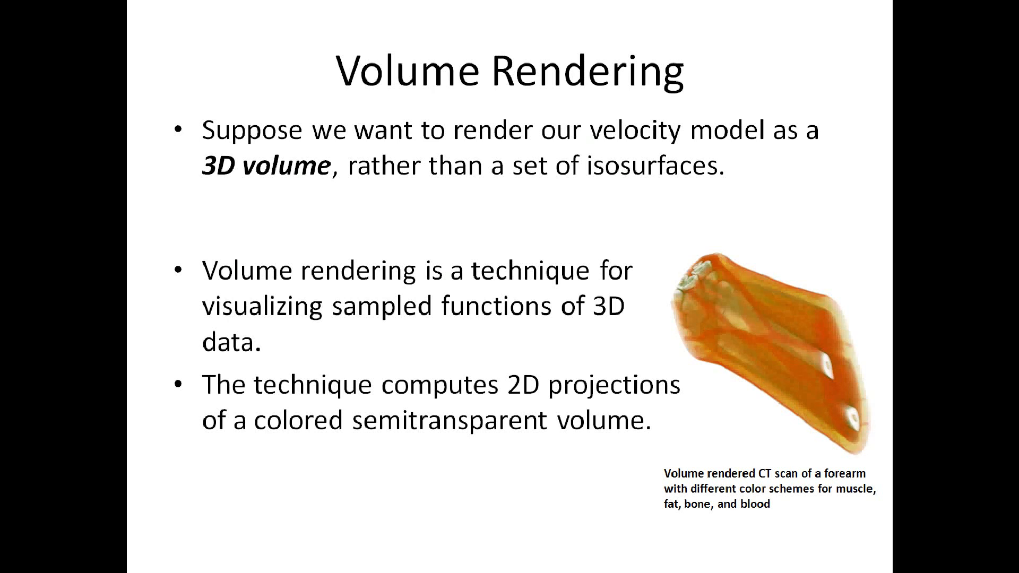
key(Right)
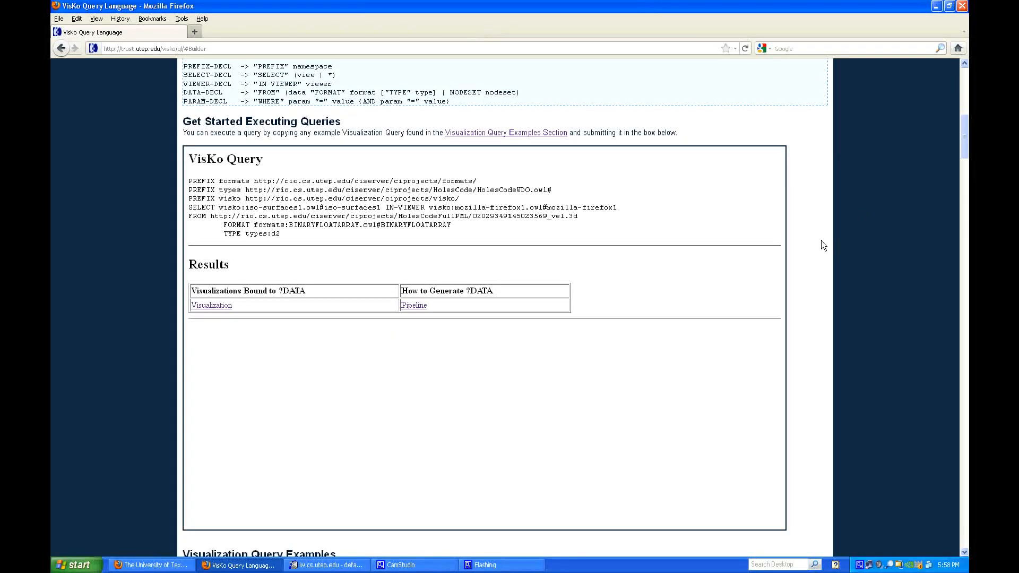
Return to the query editor and change the file in the SELECT clause to volume1.owl.
right_click(748, 168)
click(760, 174)
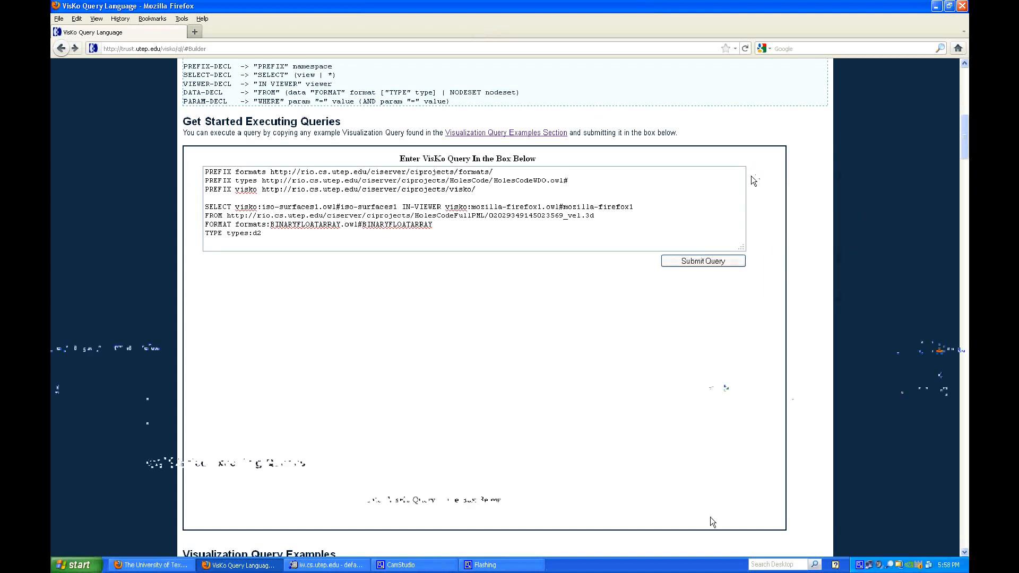
click(316, 208)
key(BackSpace)
key(BackSpace)
key(BackSpace)
key(BackSpace)
key(BackSpace)
key(BackSpace)
key(BackSpace)
key(BackSpace)
key(BackSpace)
key(BackSpace)
key(BackSpace)
key(BackSpace)
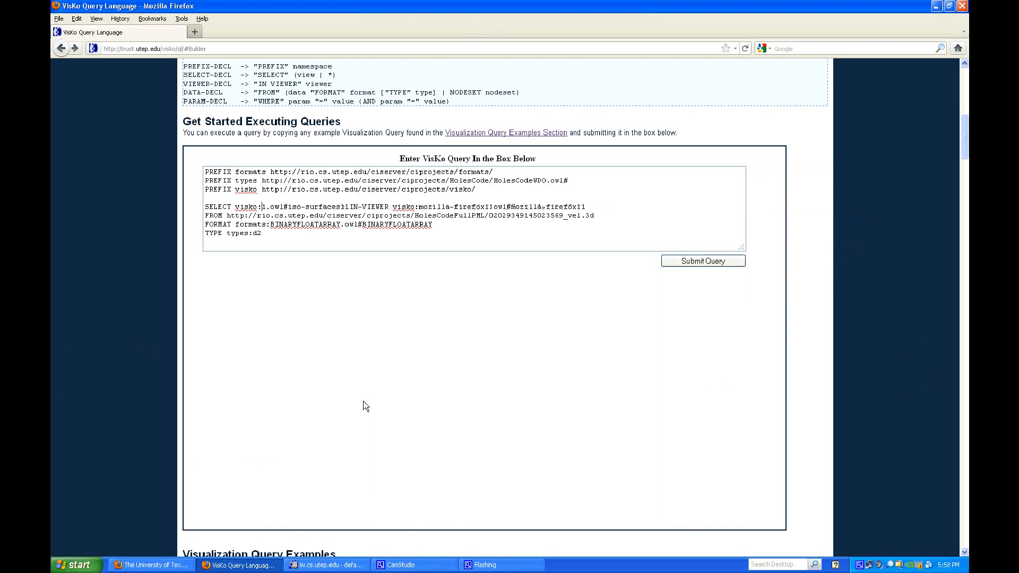
text(volume)
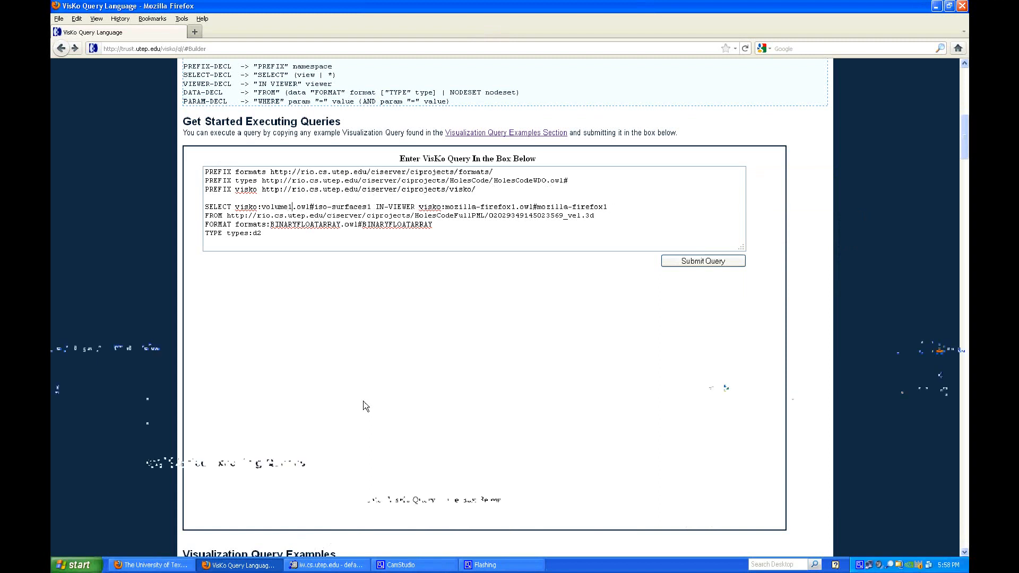
Change the identifier after volume1.owl# in the SELECT clause to volume1 and submit the query.
key(Right)
key(Right)
key(Right)
key(Right)
key(Right)
key(Right)
key(Right)
key(Right)
key(Right)
key(Right)
key(Right)
key(Right)
key(BackSpace)
key(BackSpace)
key(BackSpace)
key(BackSpace)
key(BackSpace)
key(BackSpace)
key(BackSpace)
key(BackSpace)
key(BackSpace)
key(BackSpace)
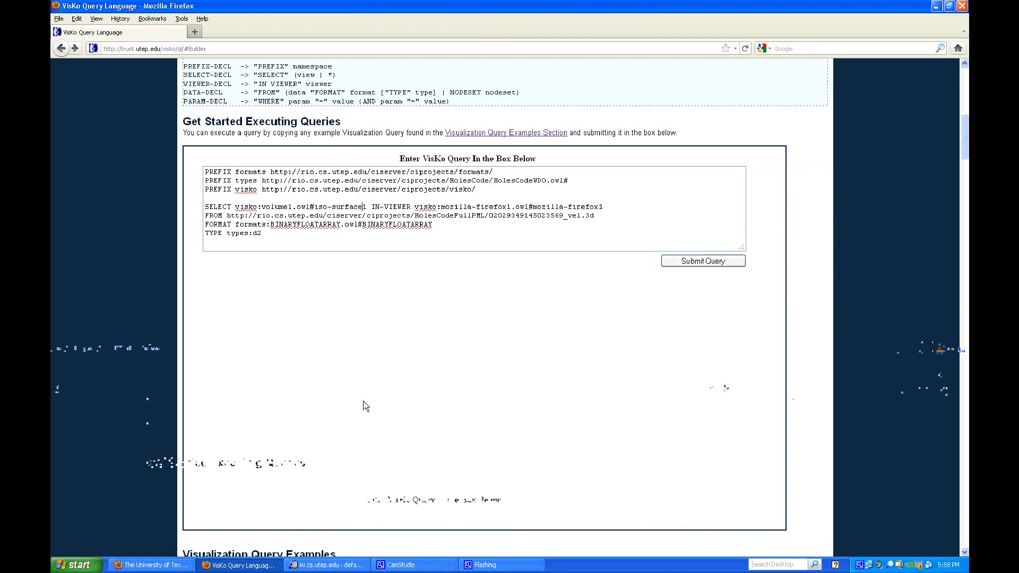
key(BackSpace)
key(BackSpace)
text(volume)
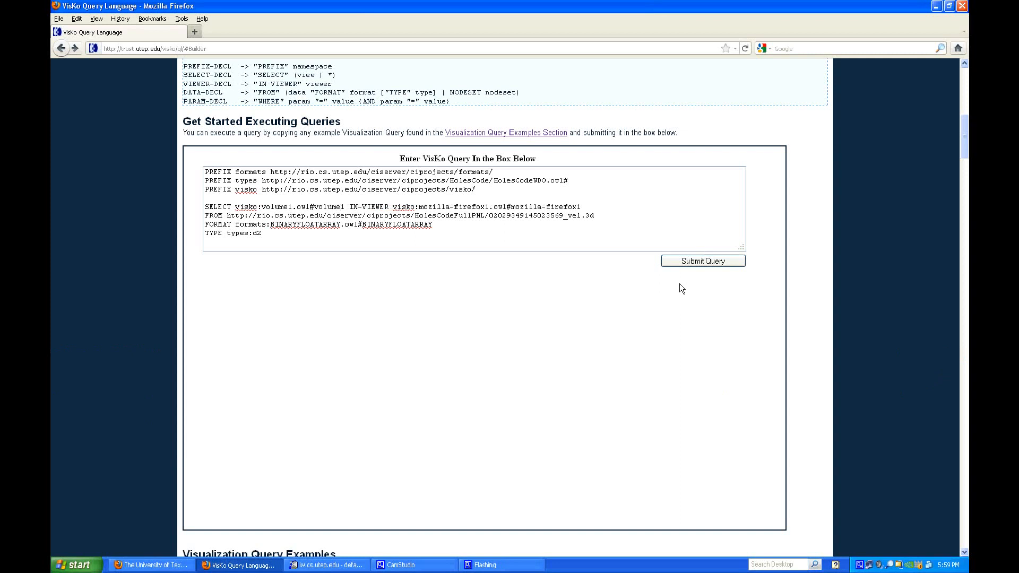
click(688, 261)
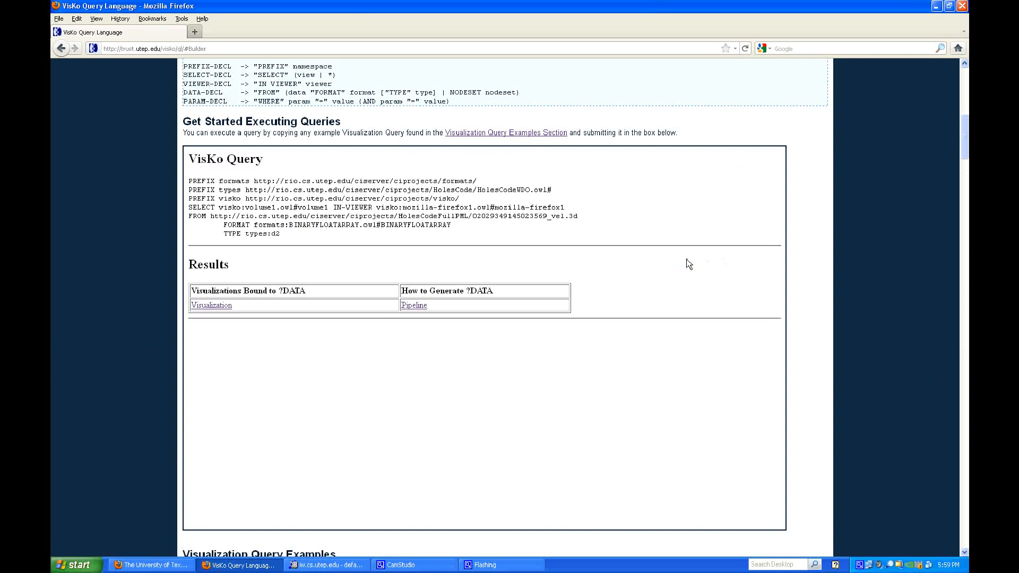
Examine the services and parameters in the volume query's pipeline, then return to the query results.
click(413, 307)
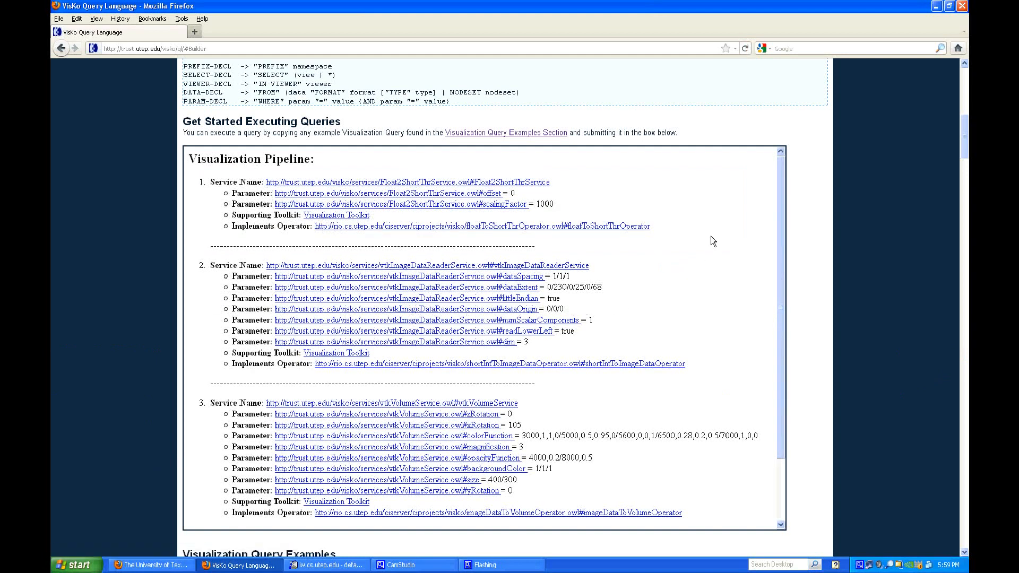
scroll(711, 236, down, 2)
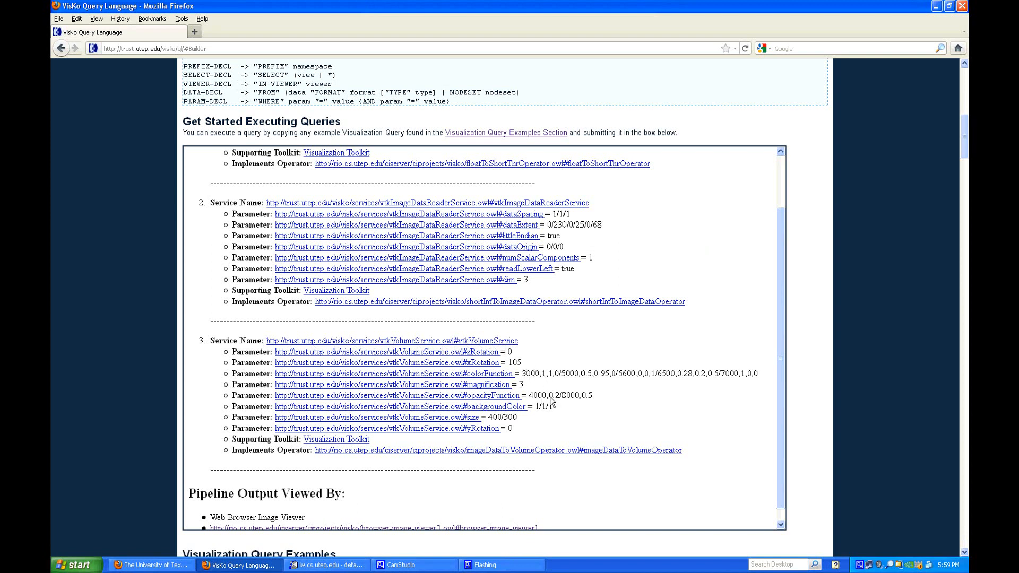
right_click(711, 258)
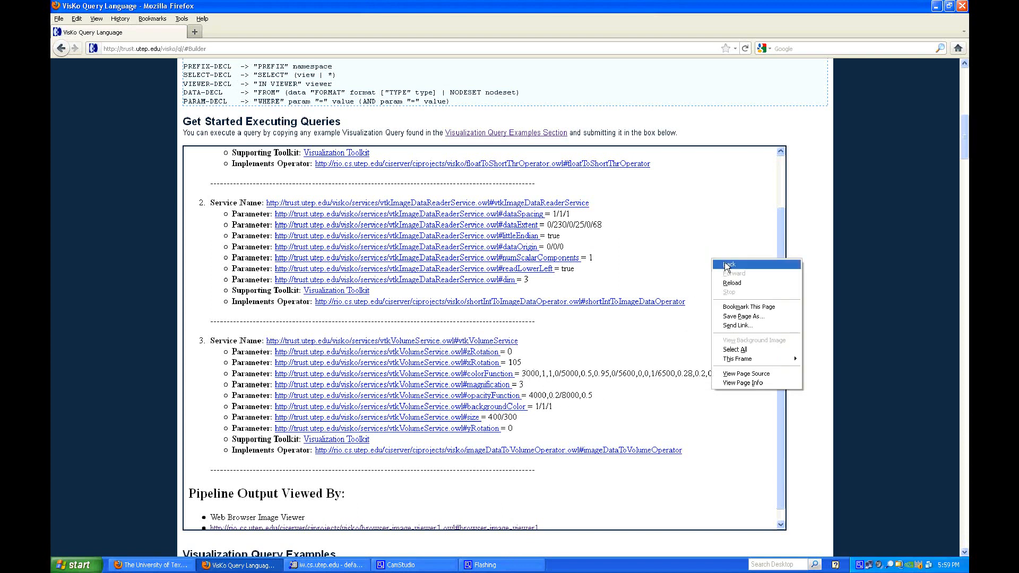
click(727, 264)
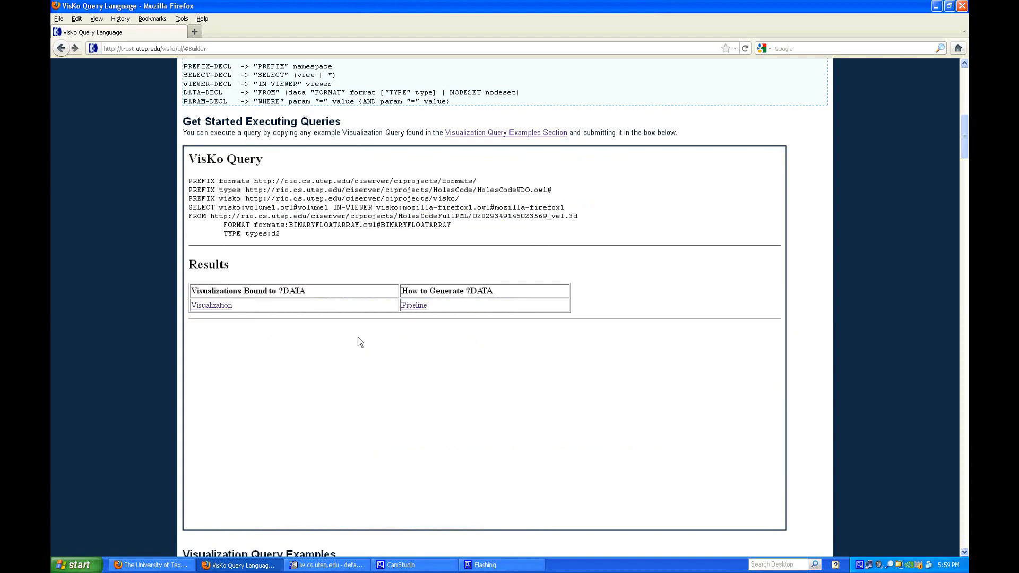
View the volume rendering generated by the query, centred in the result frame.
click(216, 305)
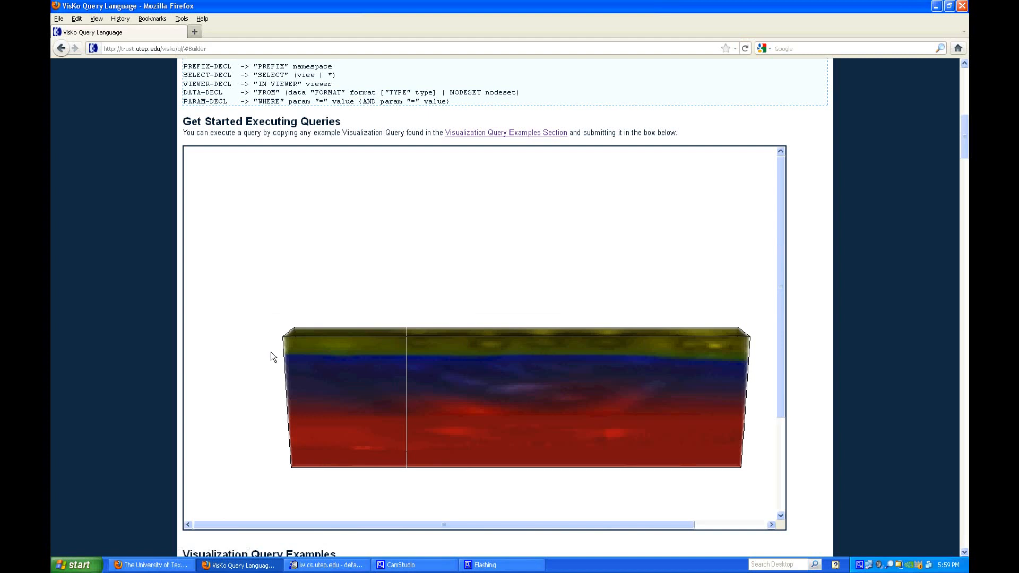
drag(781, 236, 784, 284)
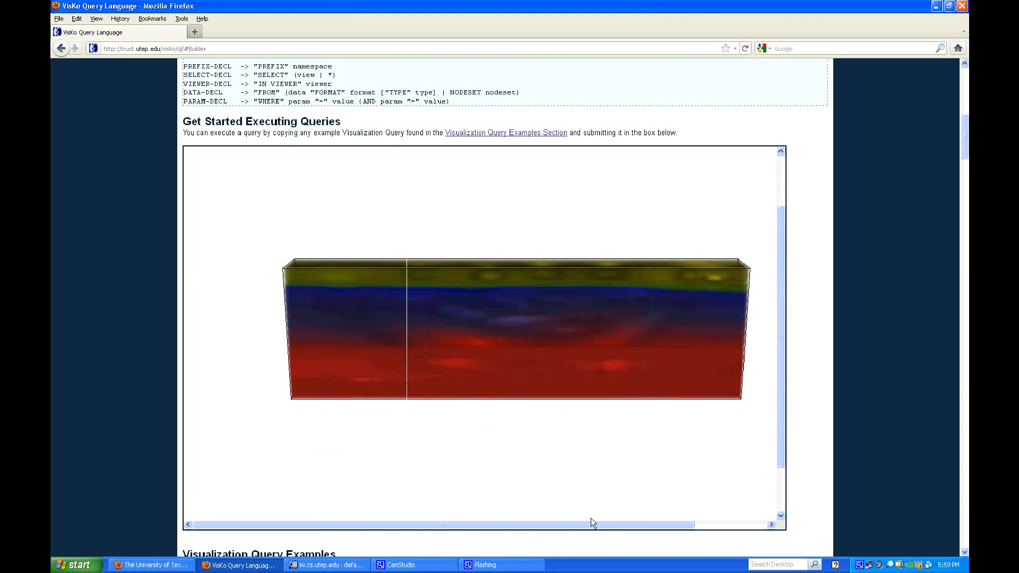
drag(546, 525, 595, 526)
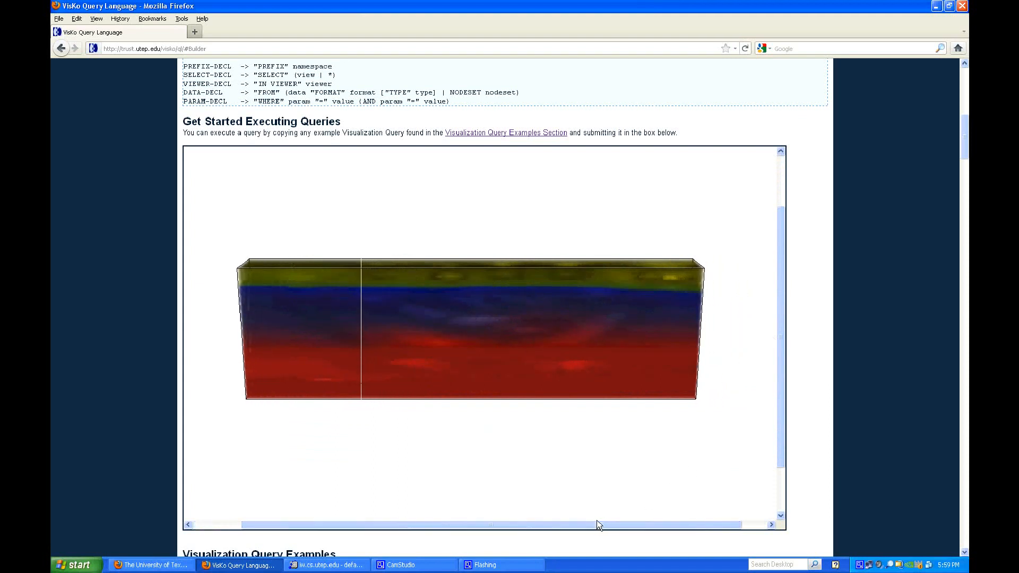